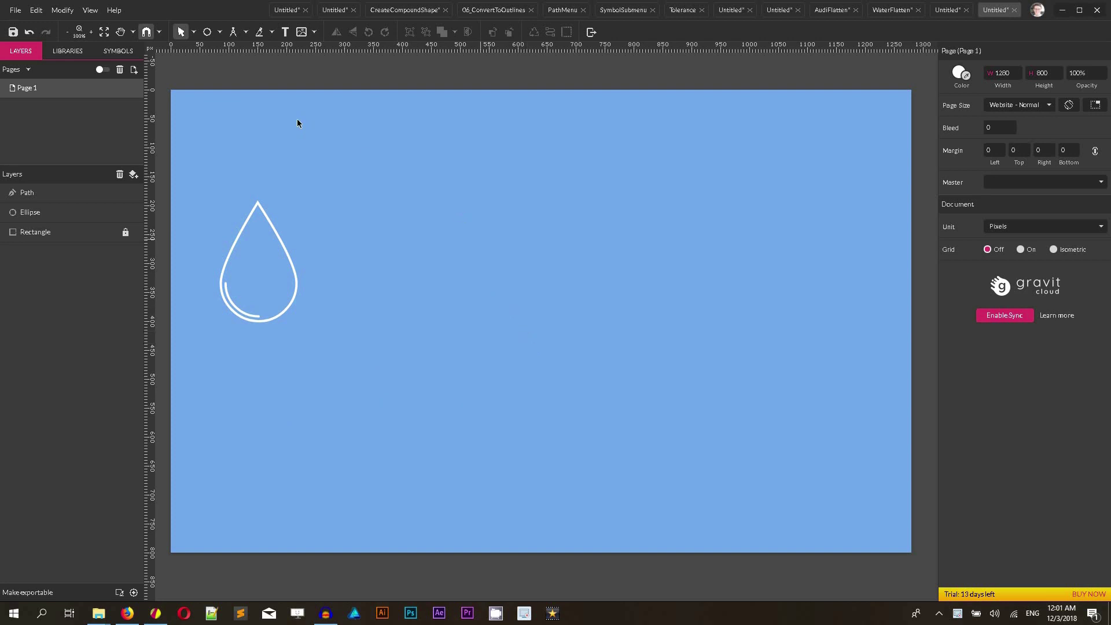
# Step: Draw a circle about 204 px in diameter with the Ellipse tool near the middle of the page
pyautogui.click(221, 33)
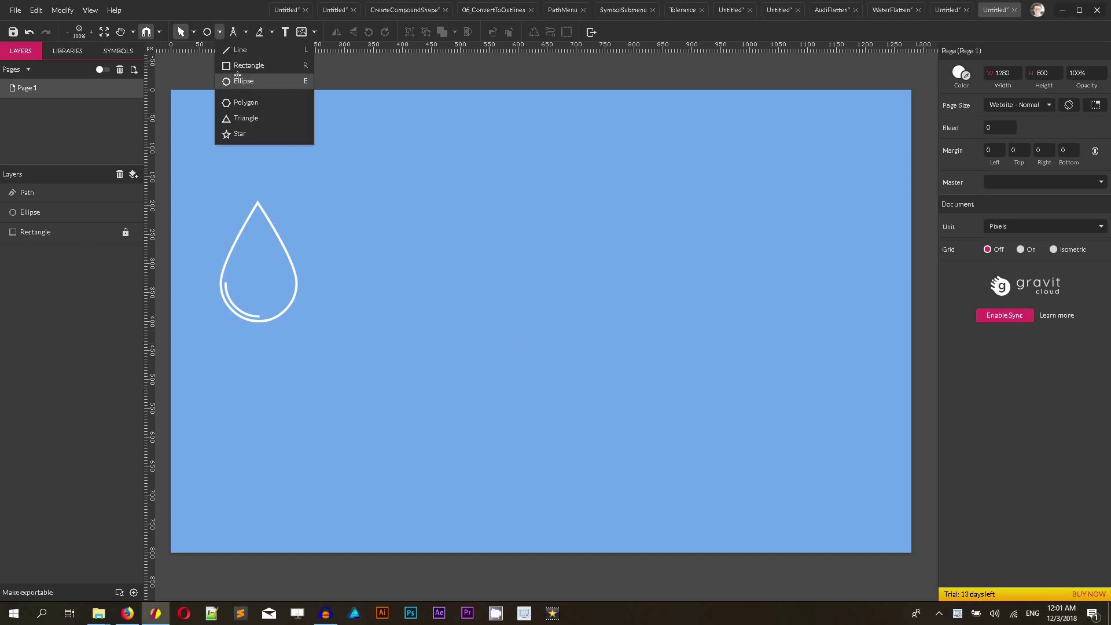
pyautogui.click(241, 80)
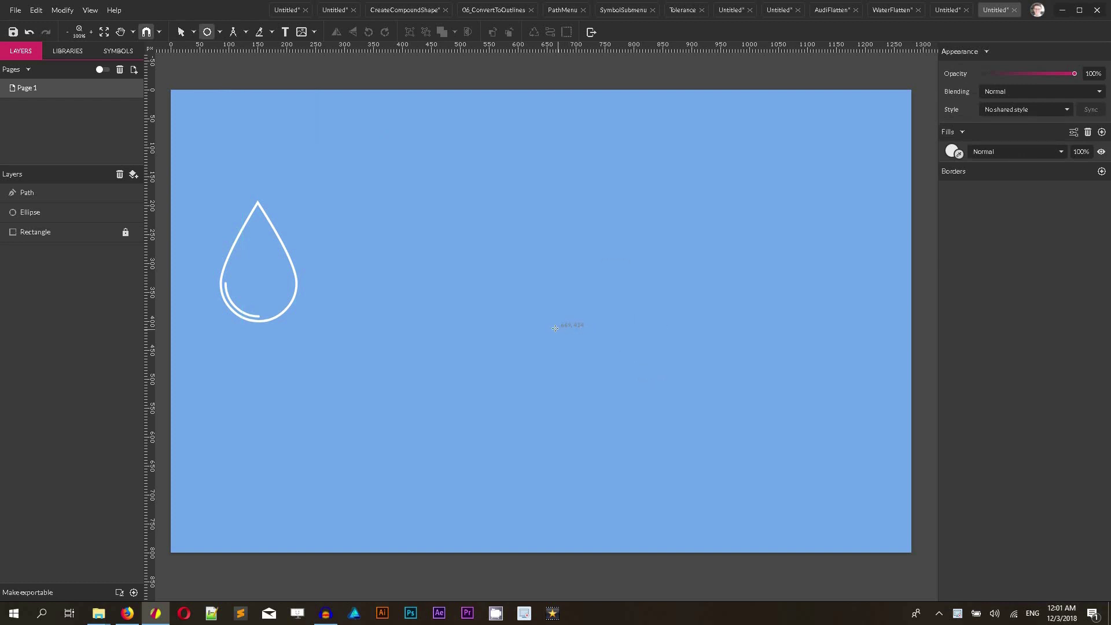
pyautogui.moveTo(548, 321); pyautogui.dragTo(608, 380)
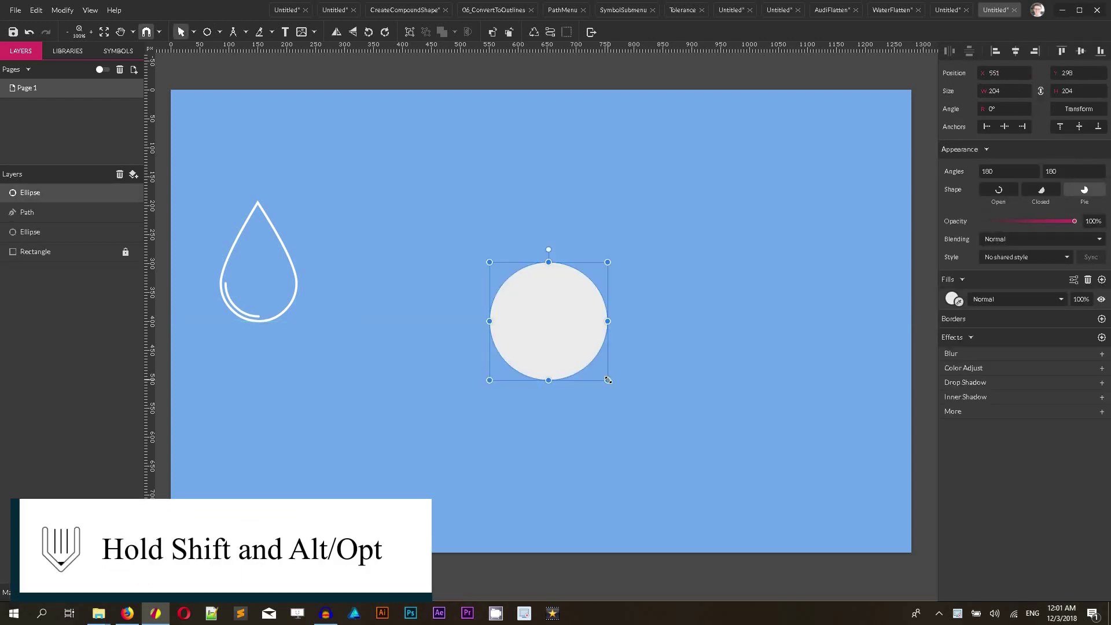
# Step: Remove the circle's fill and give it a white border 10 px wide
pyautogui.click(1088, 279)
pyautogui.click(1102, 298)
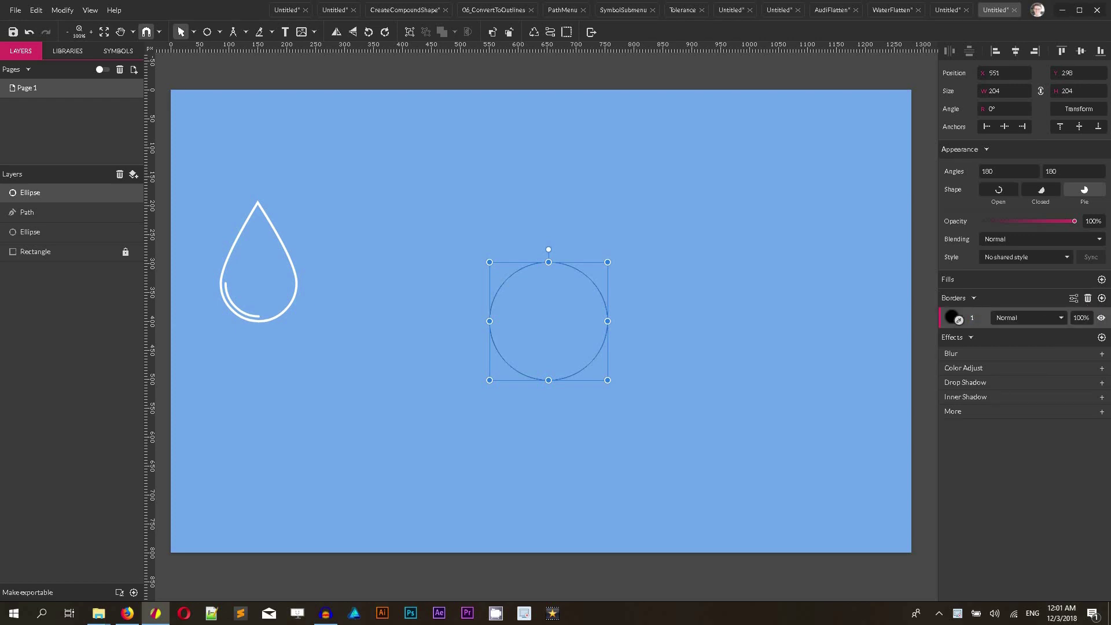
pyautogui.write('0')
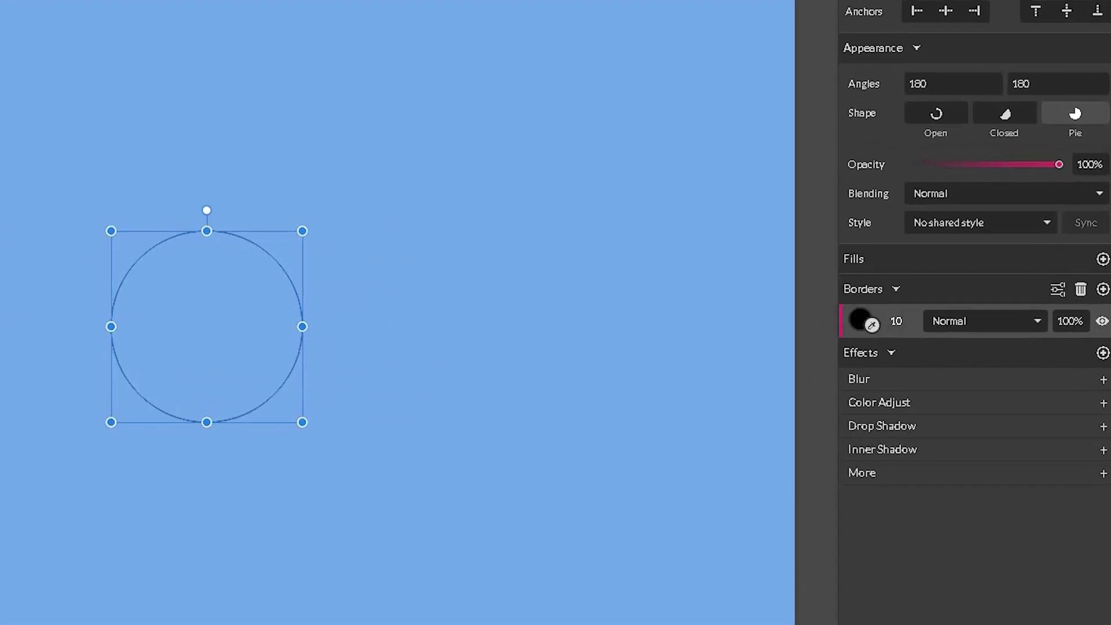
pyautogui.press('Return')
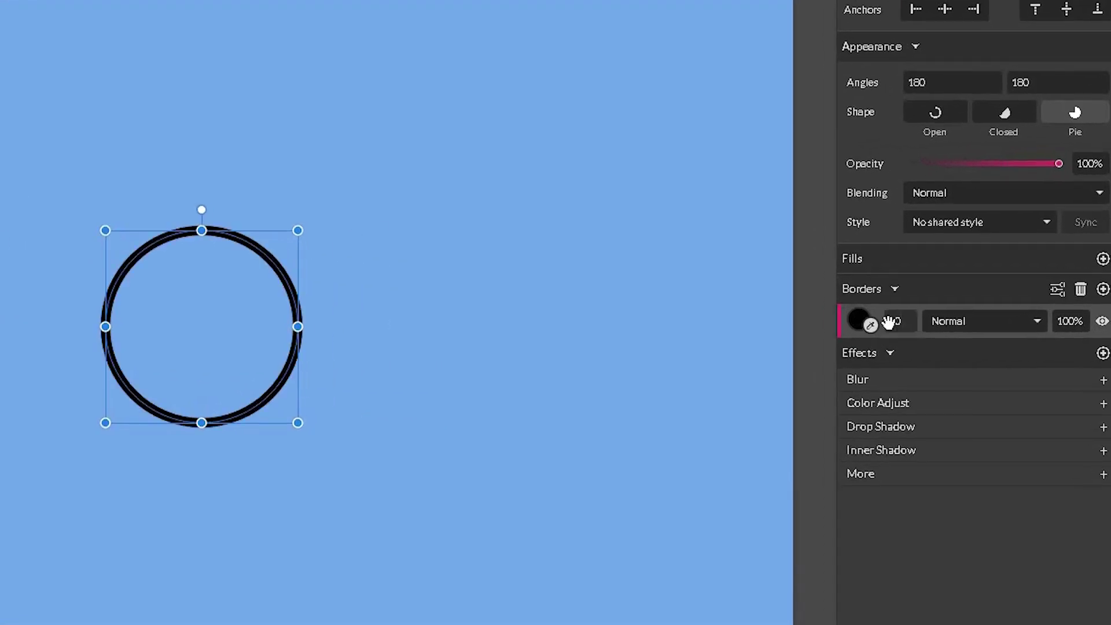
pyautogui.click(856, 319)
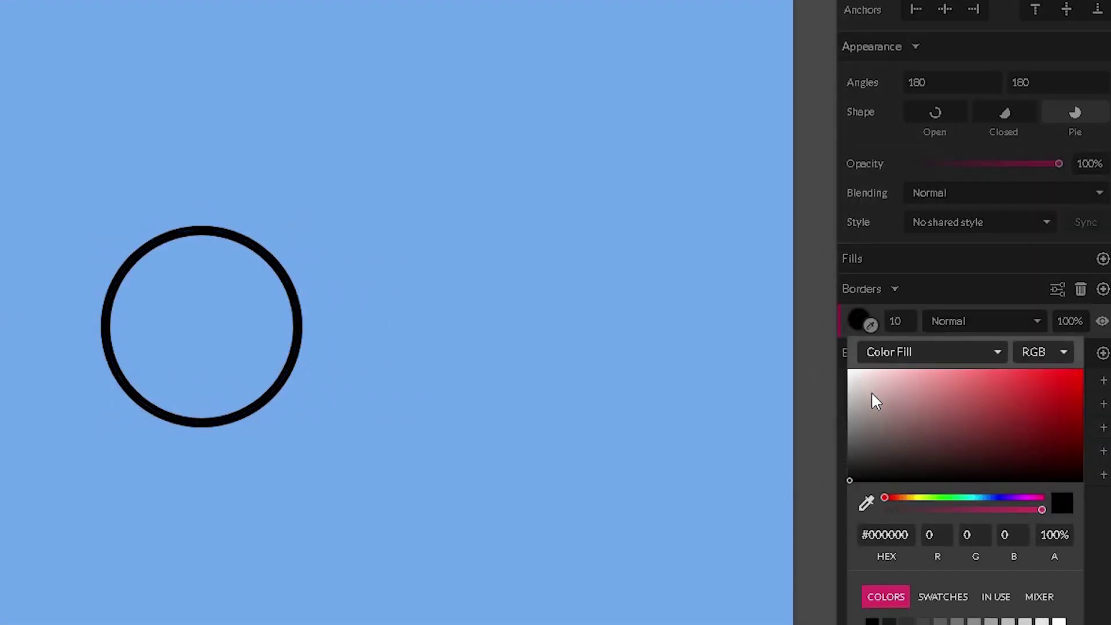
pyautogui.moveTo(863, 389); pyautogui.dragTo(846, 369)
pyautogui.click(300, 256)
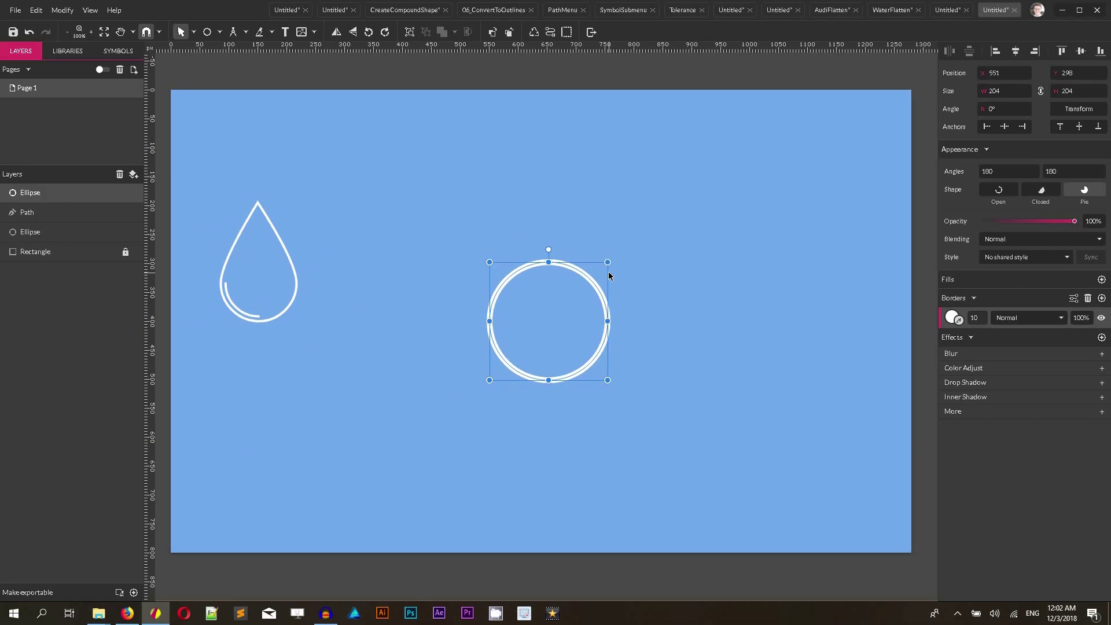
# Step: Duplicate the white-bordered circle in place
pyautogui.hotkey('ctrl', 'd')
pyautogui.click(43, 11)
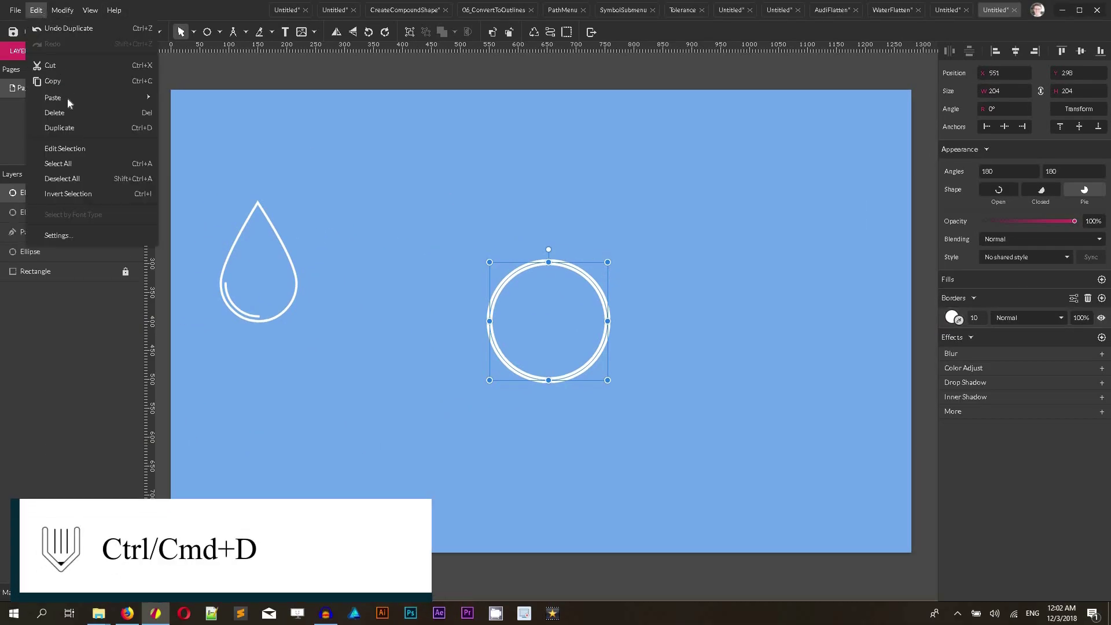
pyautogui.moveTo(90, 10)
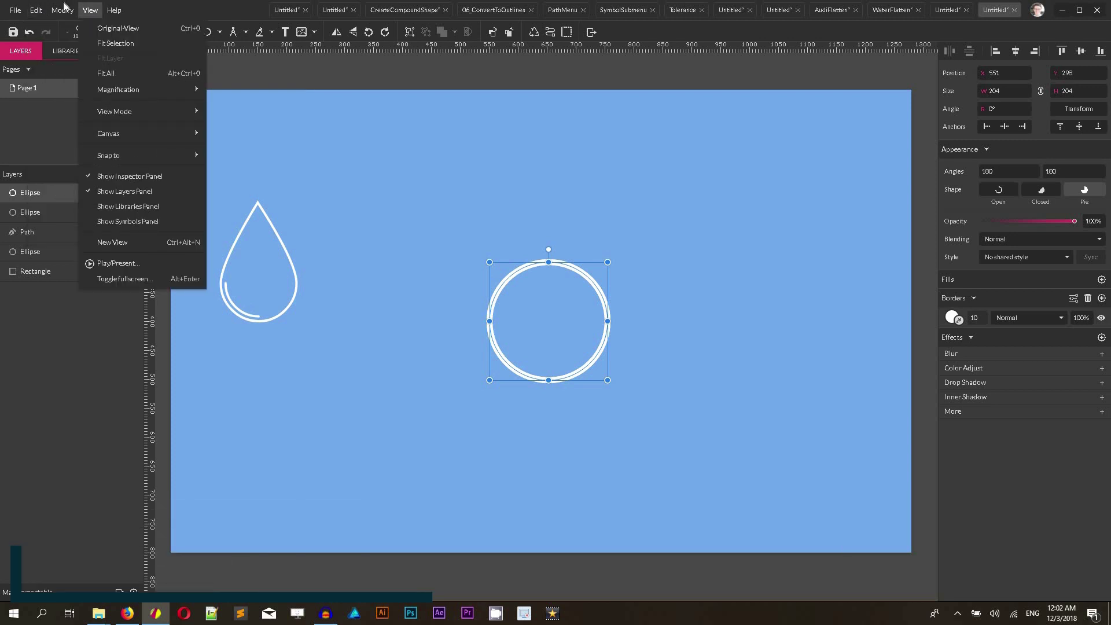
pyautogui.click(511, 273)
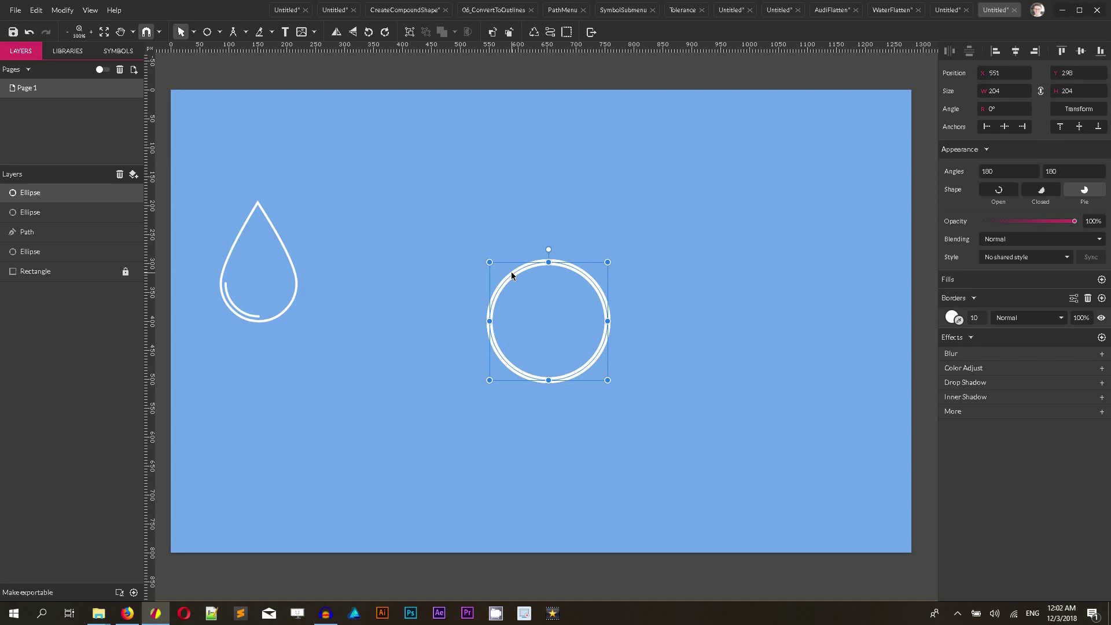
# Step: Expand the duplicated circle outward with Expand/Shrink, using an offset of 20
pyautogui.click(58, 9)
pyautogui.moveTo(105, 244)
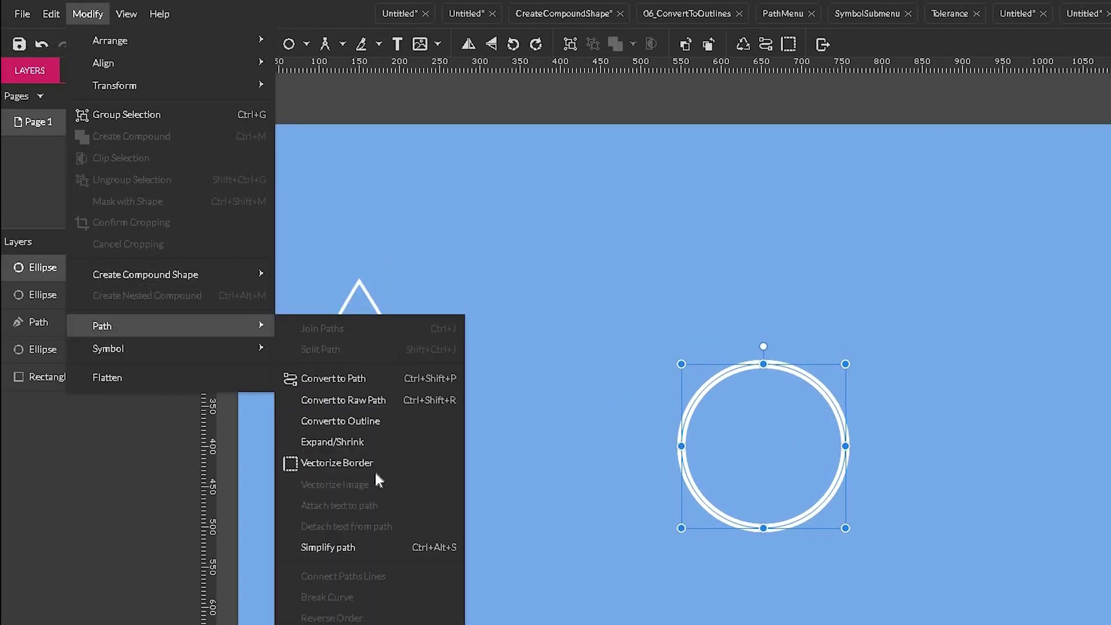
pyautogui.click(367, 447)
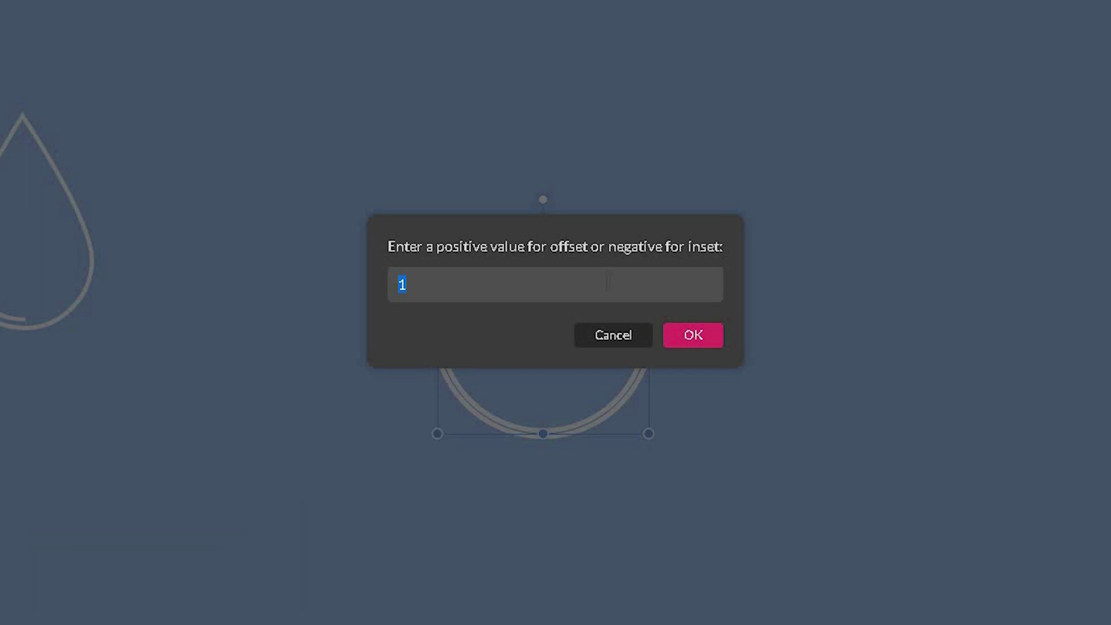
pyautogui.press('BackSpace')
pyautogui.write('20')
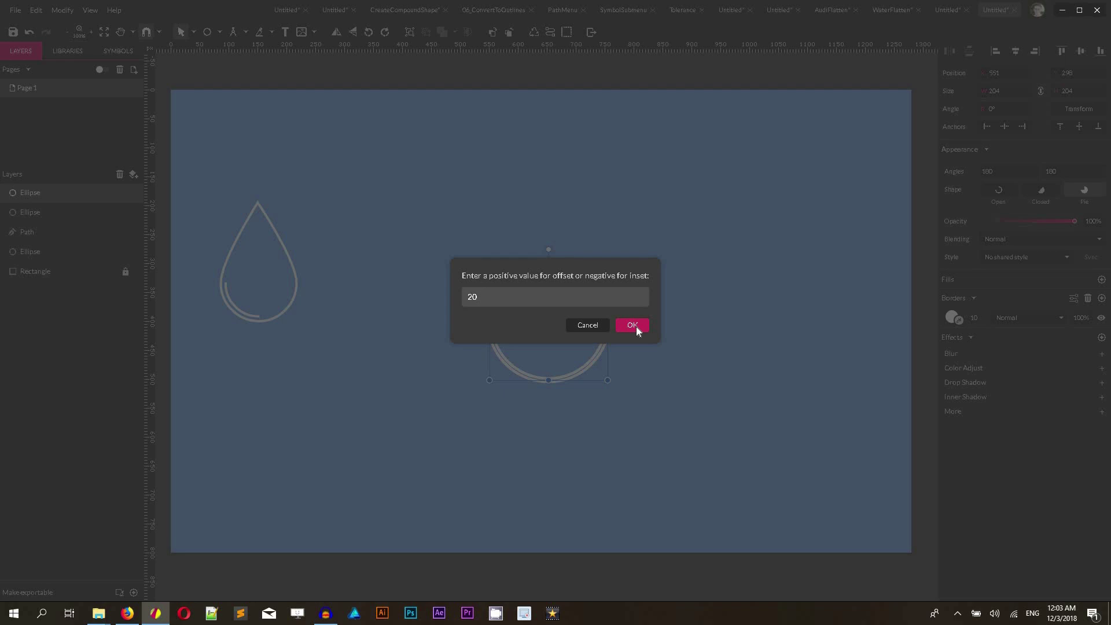
pyautogui.click(636, 326)
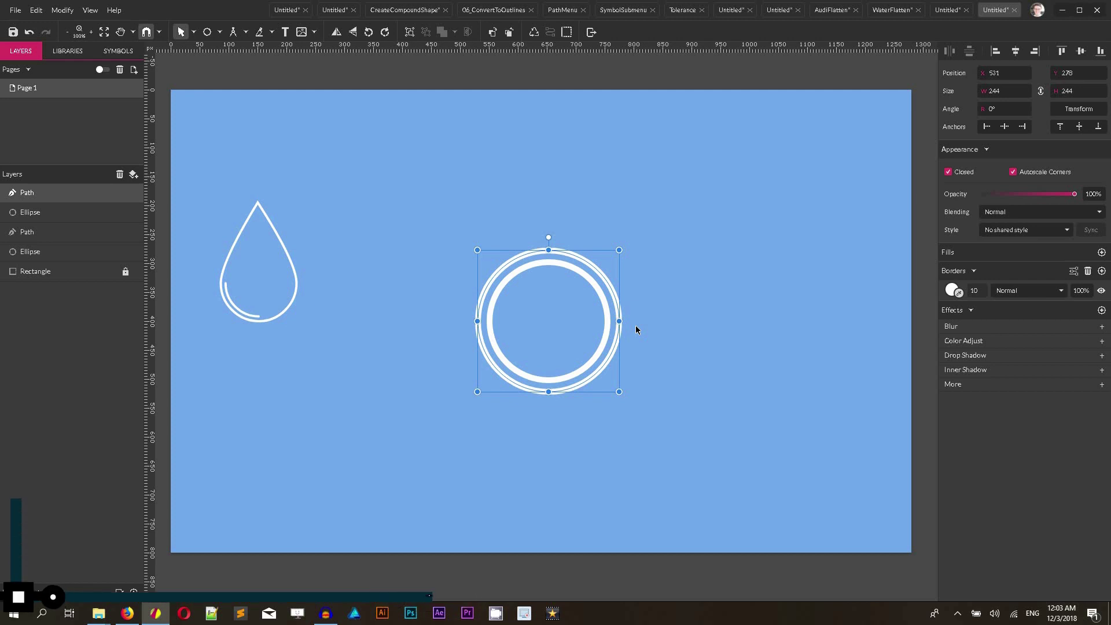
# Step: Delete the small reference water drop icon, including its inner arc
pyautogui.moveTo(204, 211); pyautogui.dragTo(347, 368)
pyautogui.press('Delete')
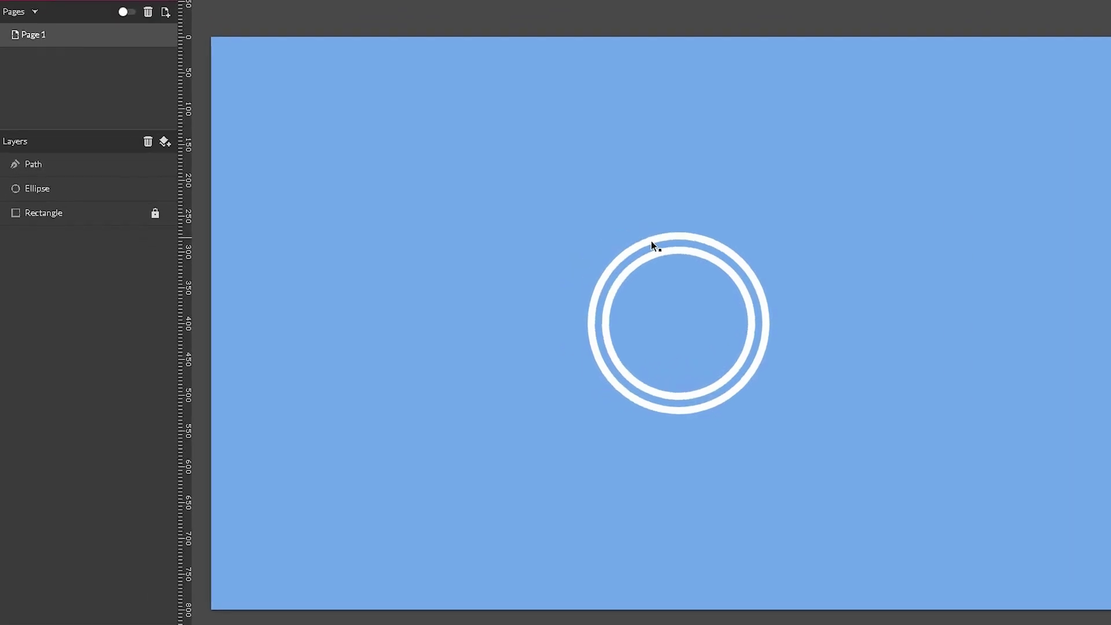
# Step: Simplify the outer circle's path down to four anchor points by changing the tolerance
pyautogui.click(527, 253)
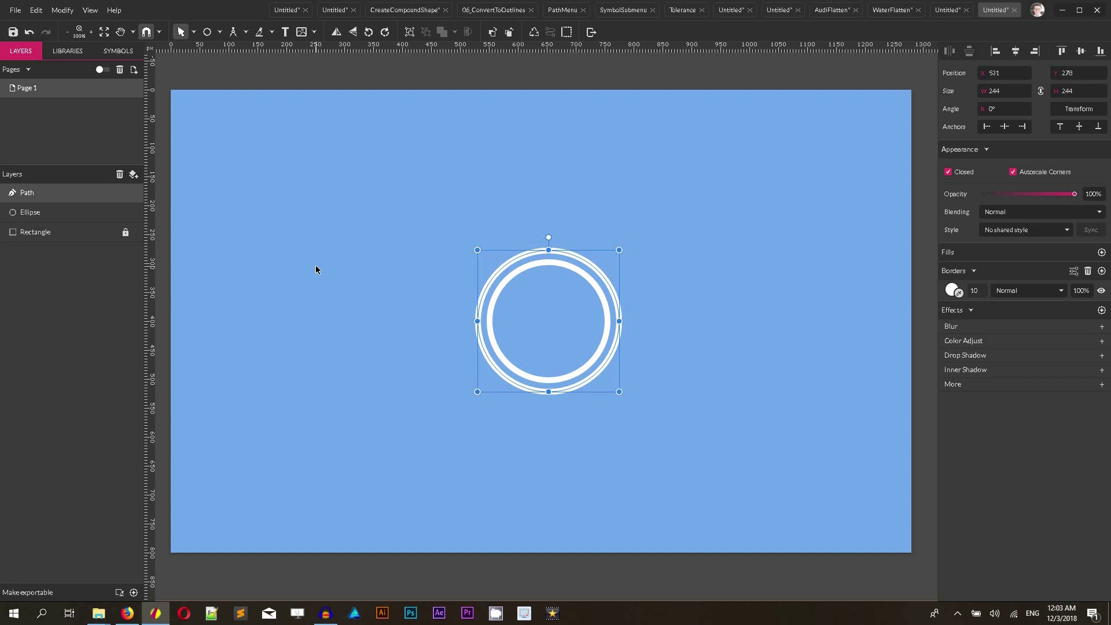
pyautogui.press('d')
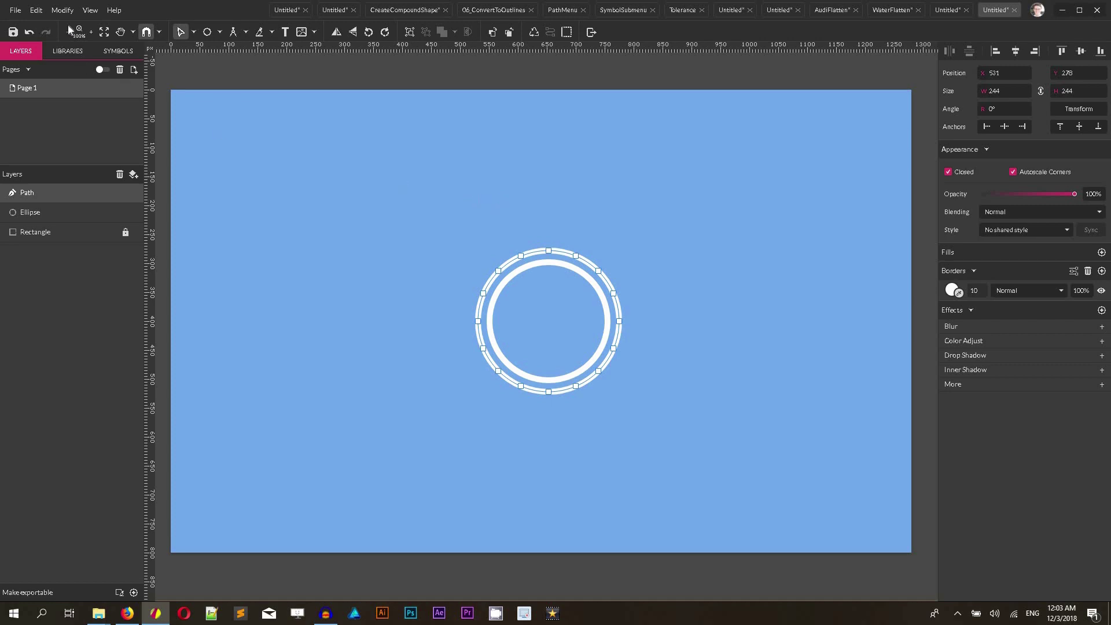
pyautogui.click(62, 10)
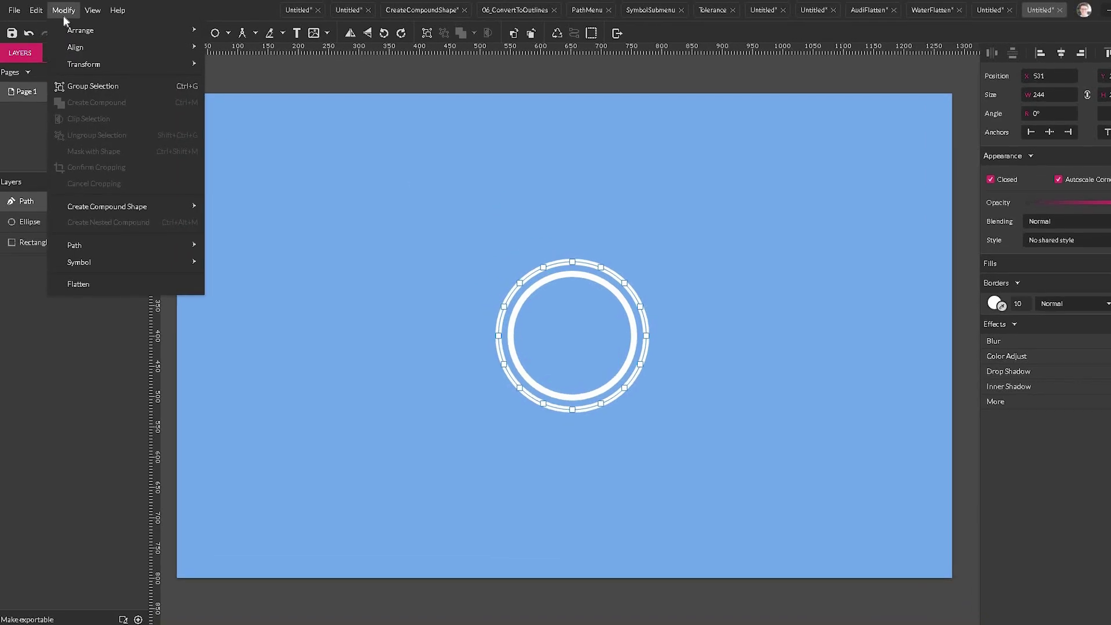
pyautogui.moveTo(116, 277)
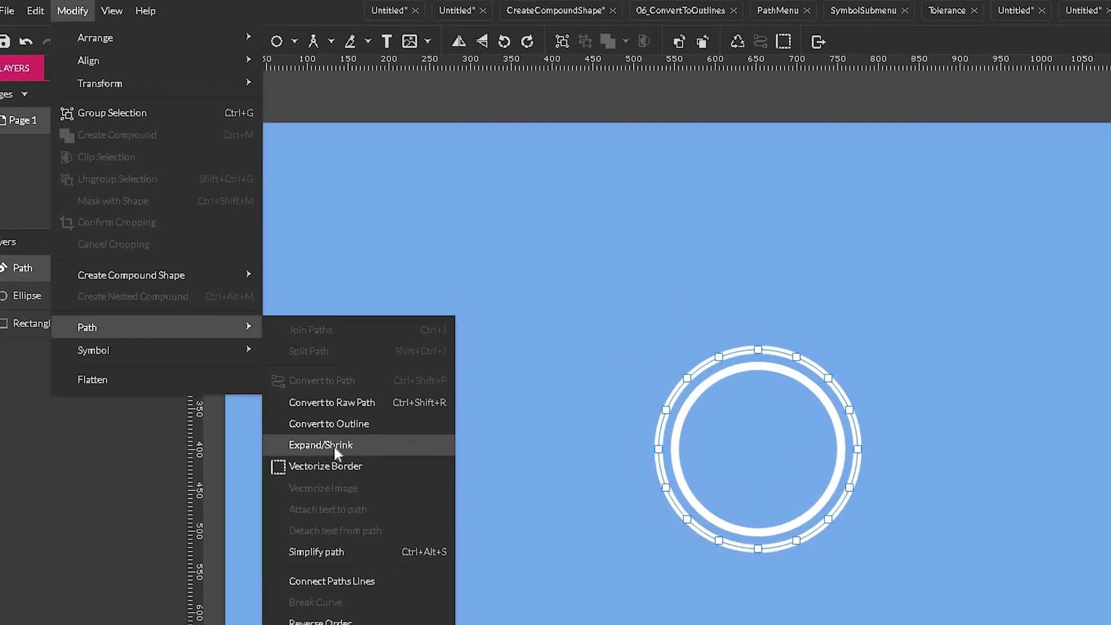
pyautogui.click(335, 551)
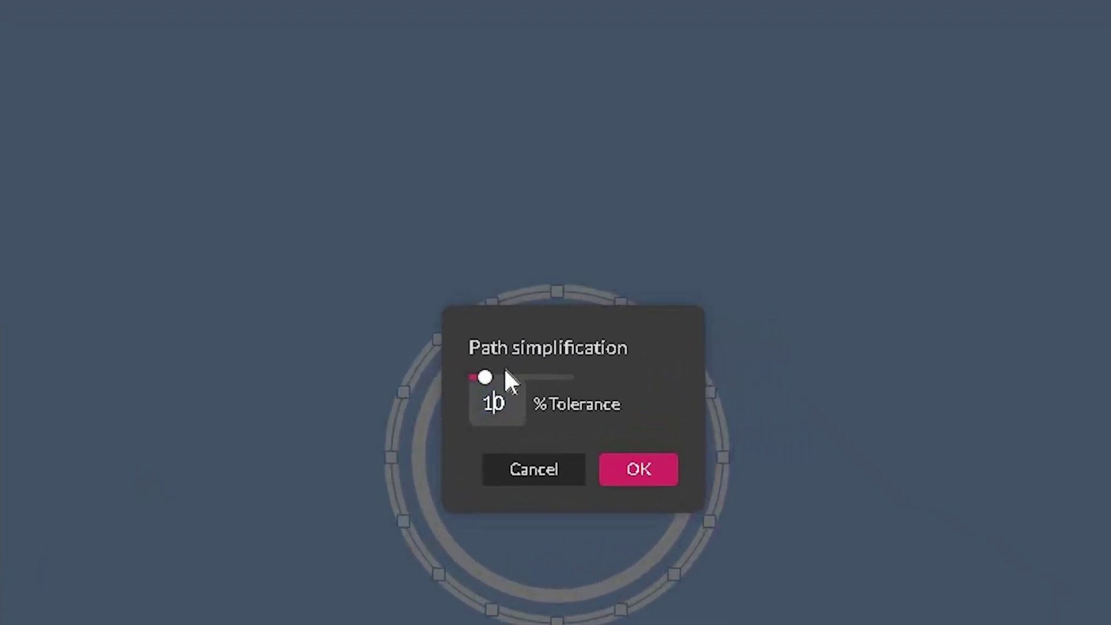
pyautogui.press('BackSpace')
pyautogui.write('4')
pyautogui.click(666, 471)
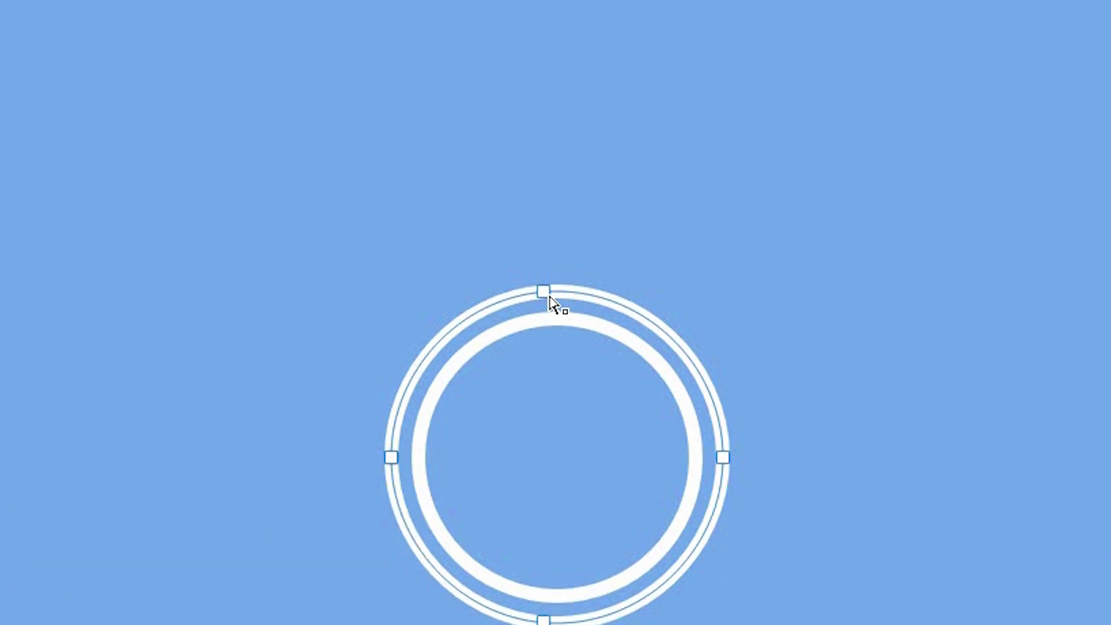
# Step: Move the outer path's uppermost anchor point straight up to about Y 102 and set its joint to Straight
pyautogui.click(544, 293)
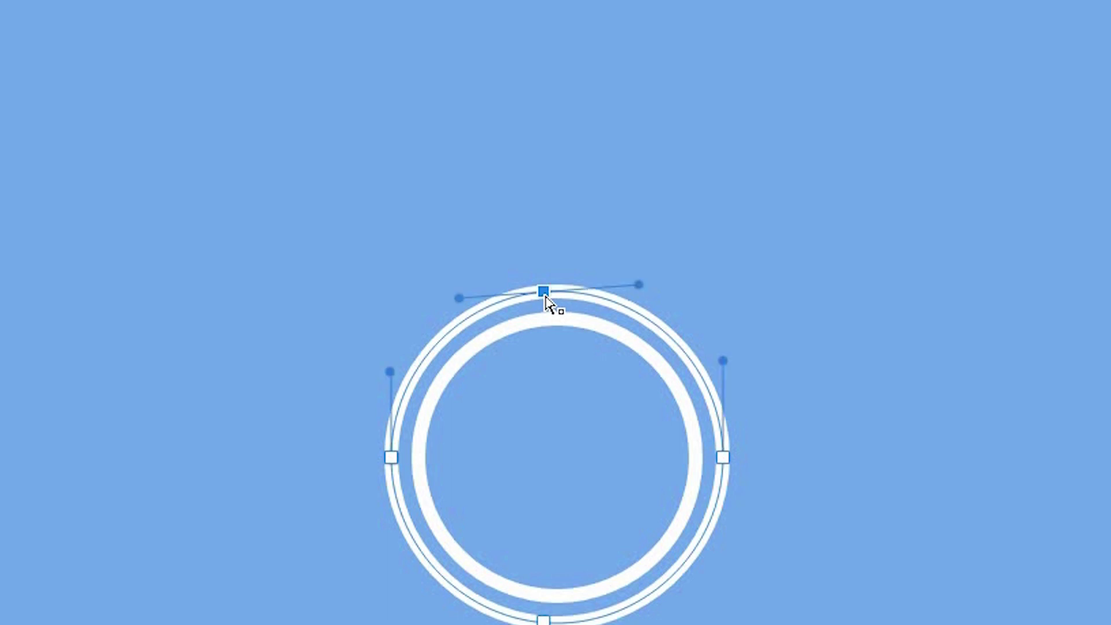
pyautogui.moveTo(546, 295); pyautogui.dragTo(544, 45)
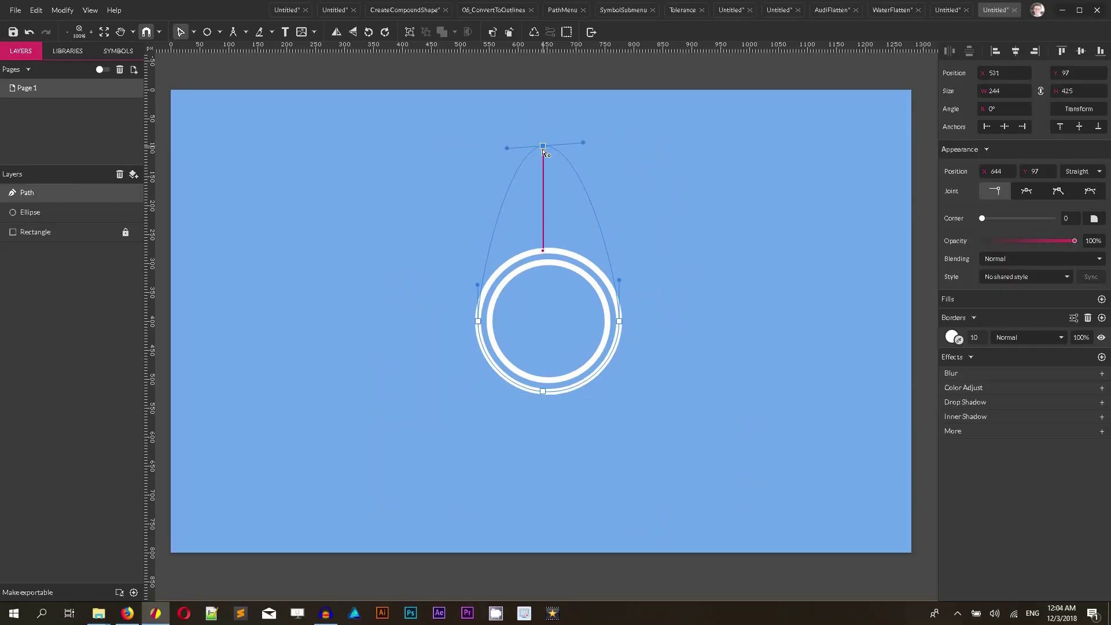
pyautogui.moveTo(543, 149); pyautogui.dragTo(542, 153)
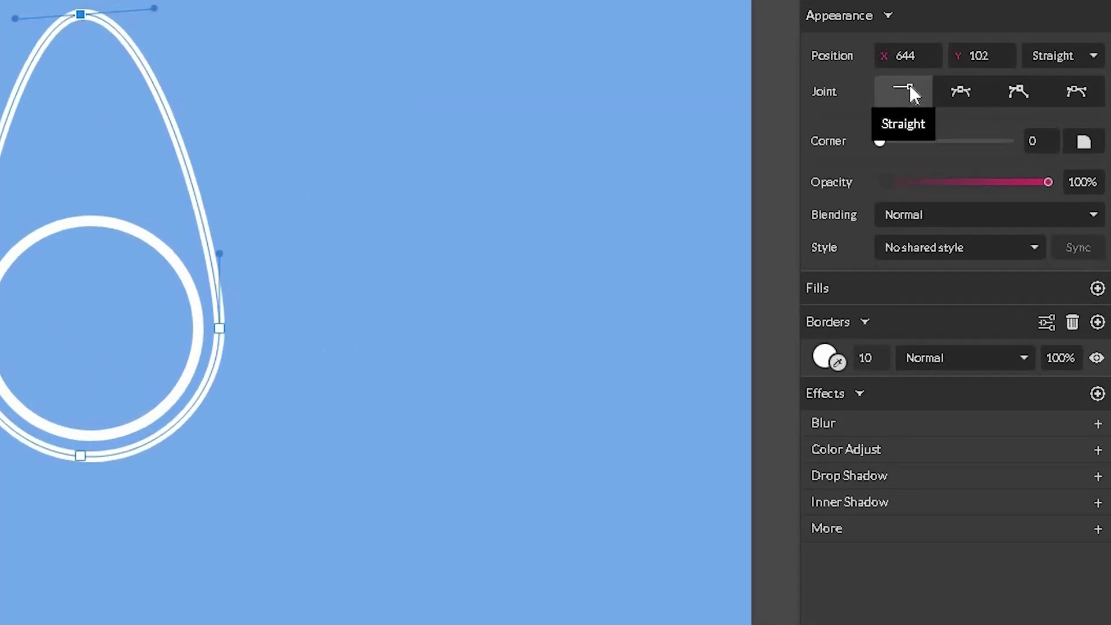
pyautogui.click(905, 88)
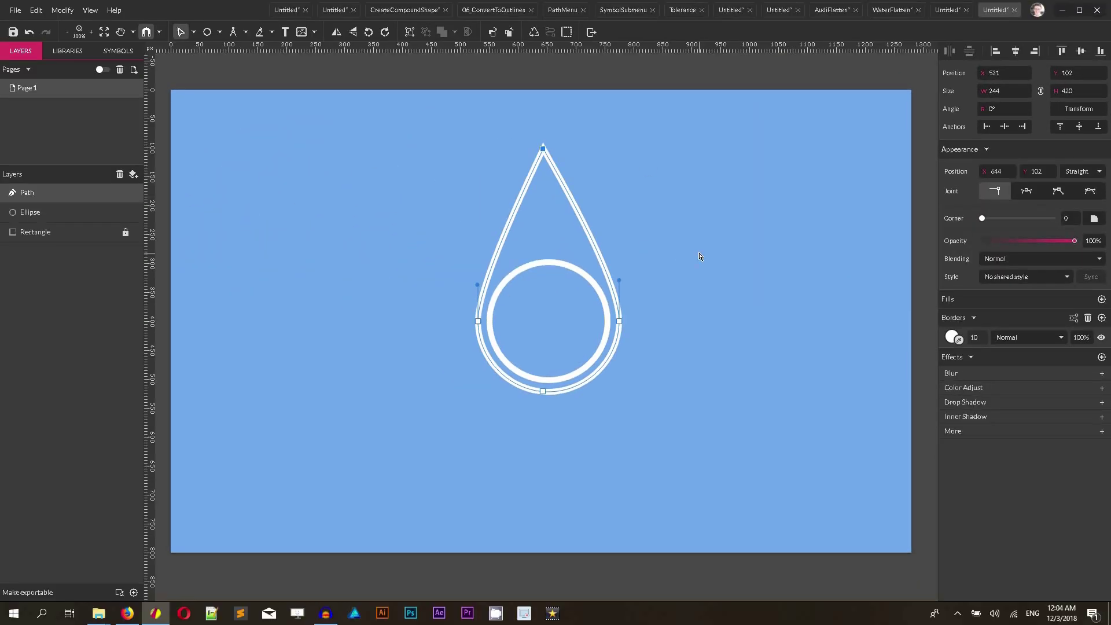
# Step: Lock the drop-shaped outer path in the layer list
pyautogui.click(193, 32)
pyautogui.click(213, 66)
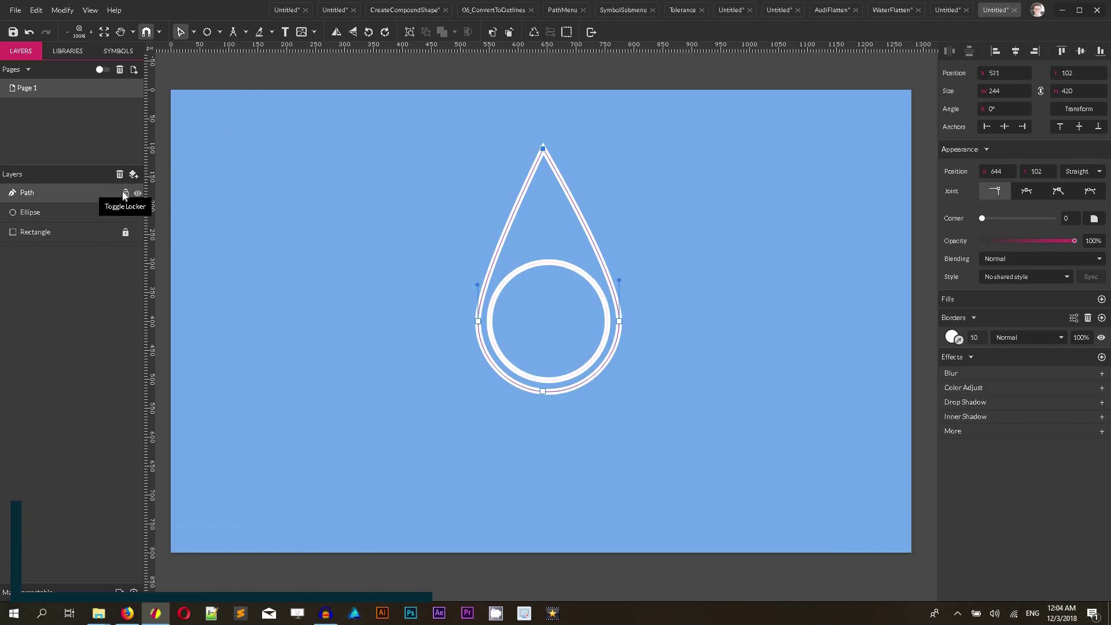
pyautogui.click(123, 192)
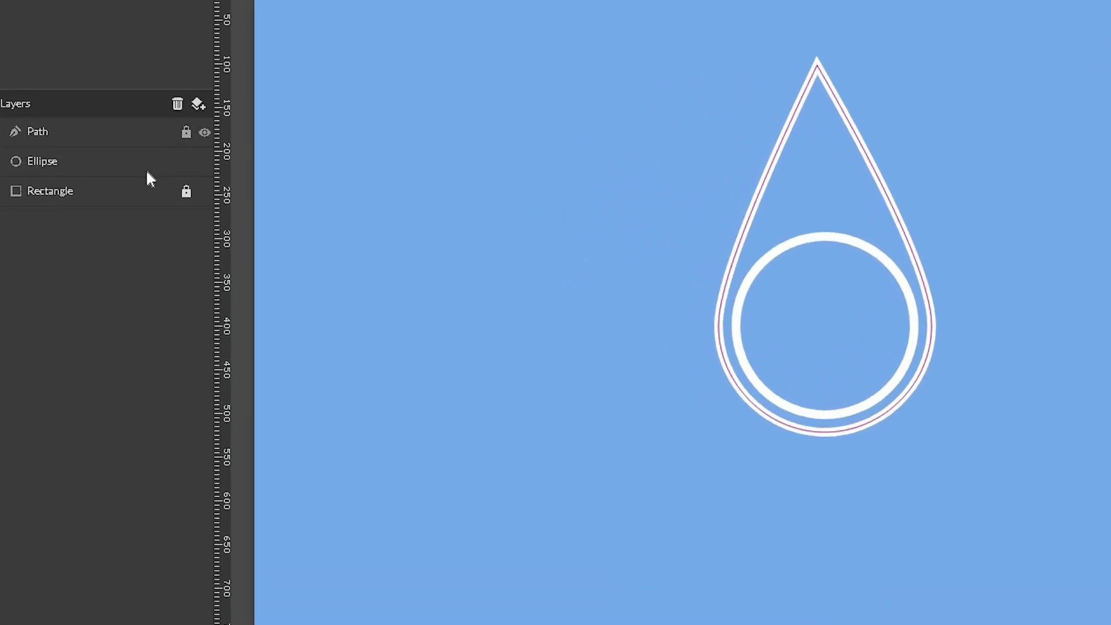
# Step: Turn the inner circle into a quarter arc by setting its first angle to 270 and its shape to Open
pyautogui.click(78, 165)
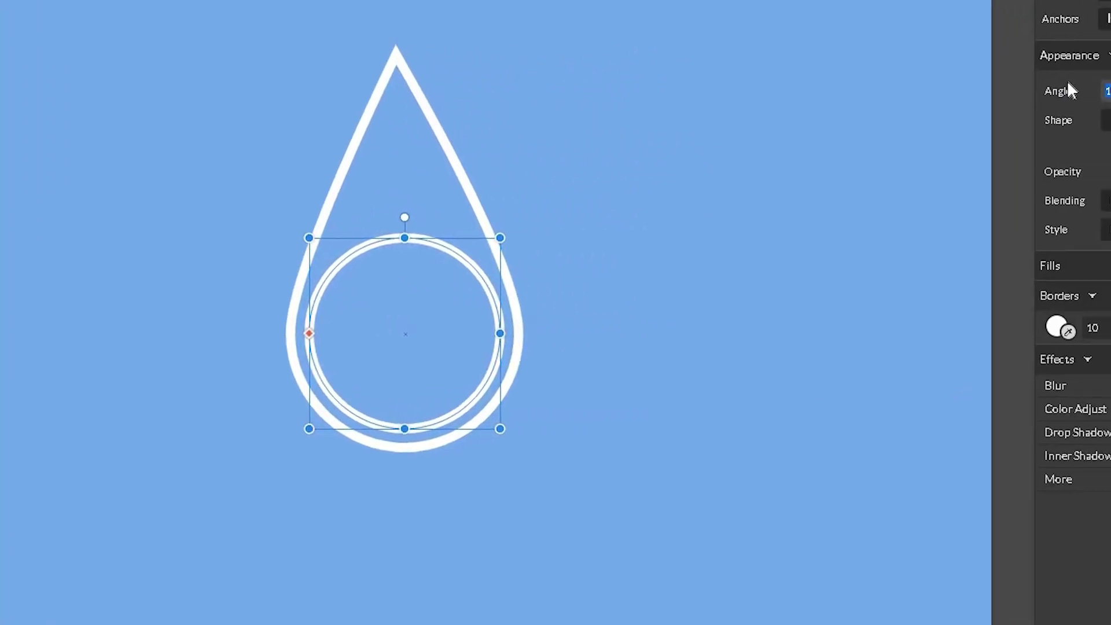
pyautogui.press('BackSpace')
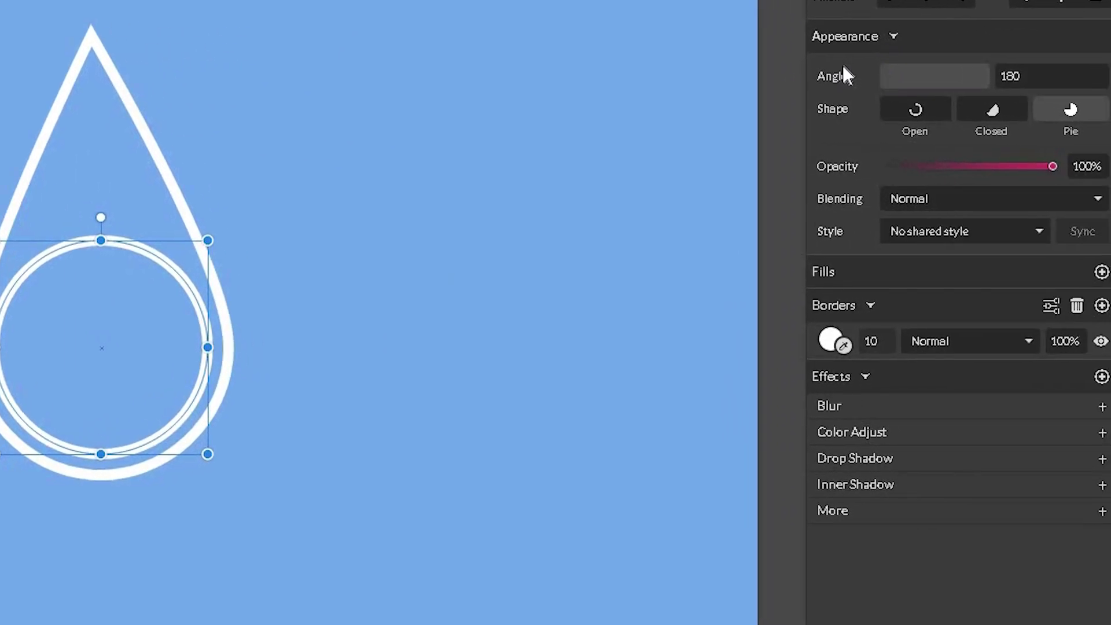
pyautogui.write('270')
pyautogui.press('Return')
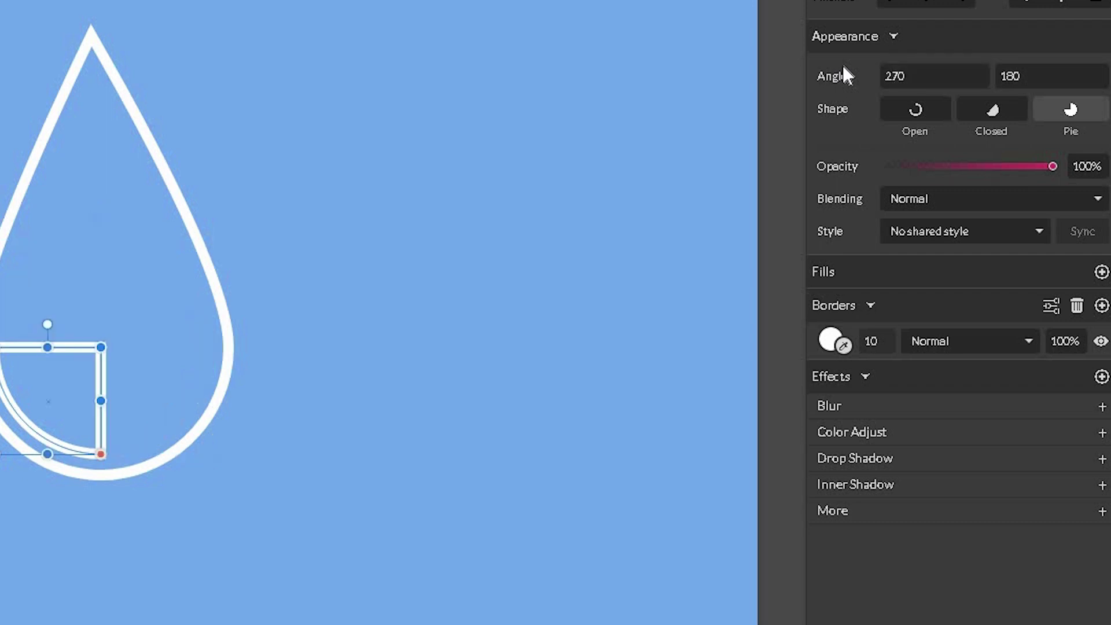
pyautogui.click(910, 106)
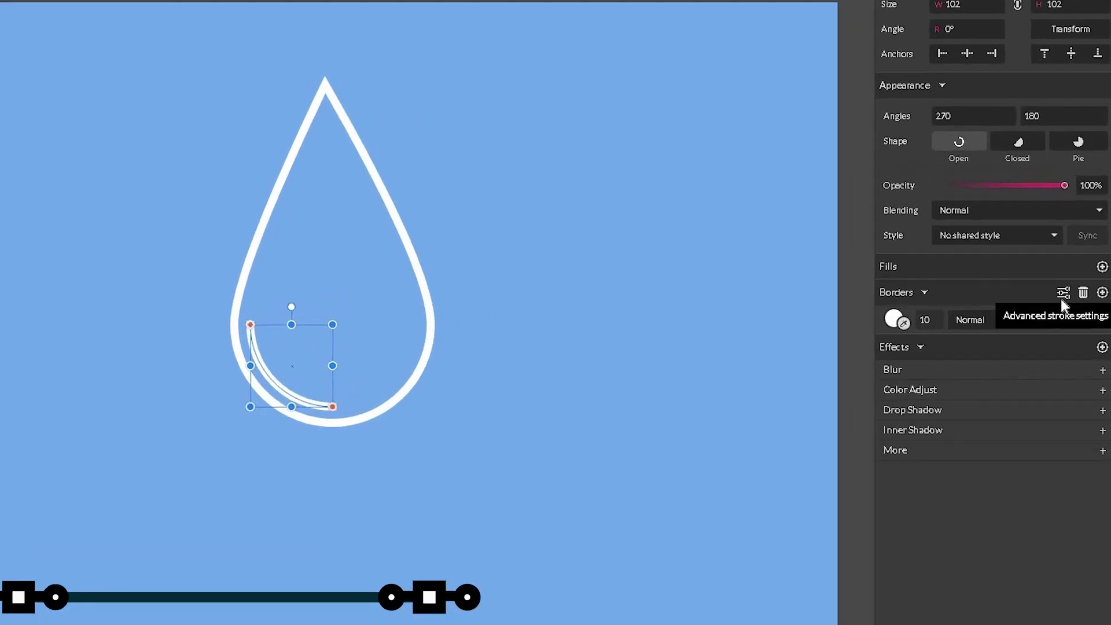
# Step: Give the inner arc's border round ends and deselect it
pyautogui.click(1073, 298)
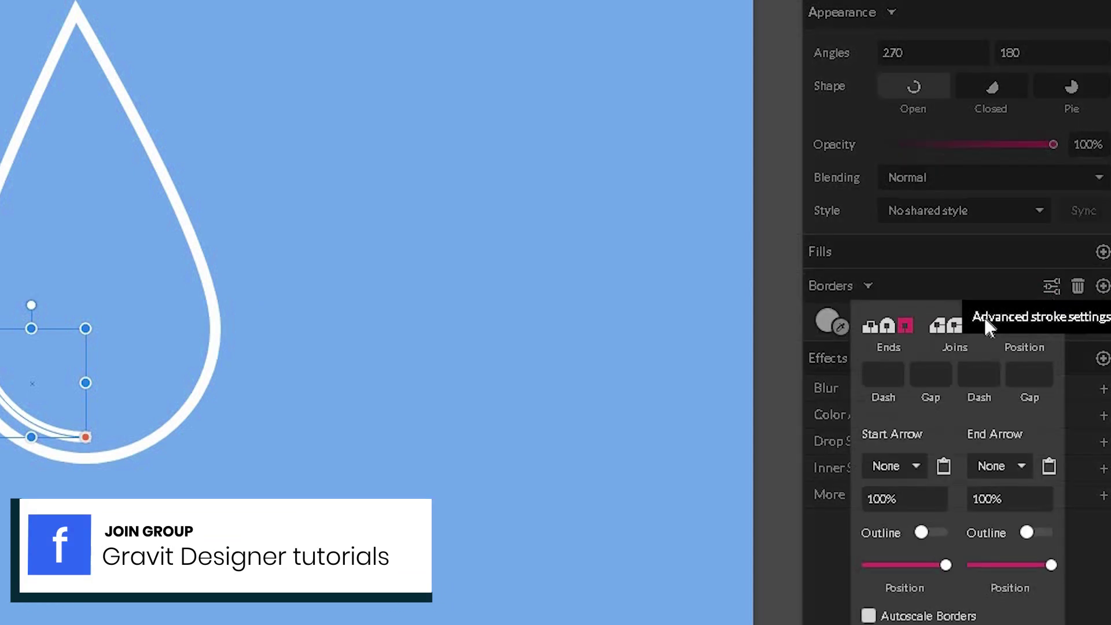
pyautogui.click(889, 328)
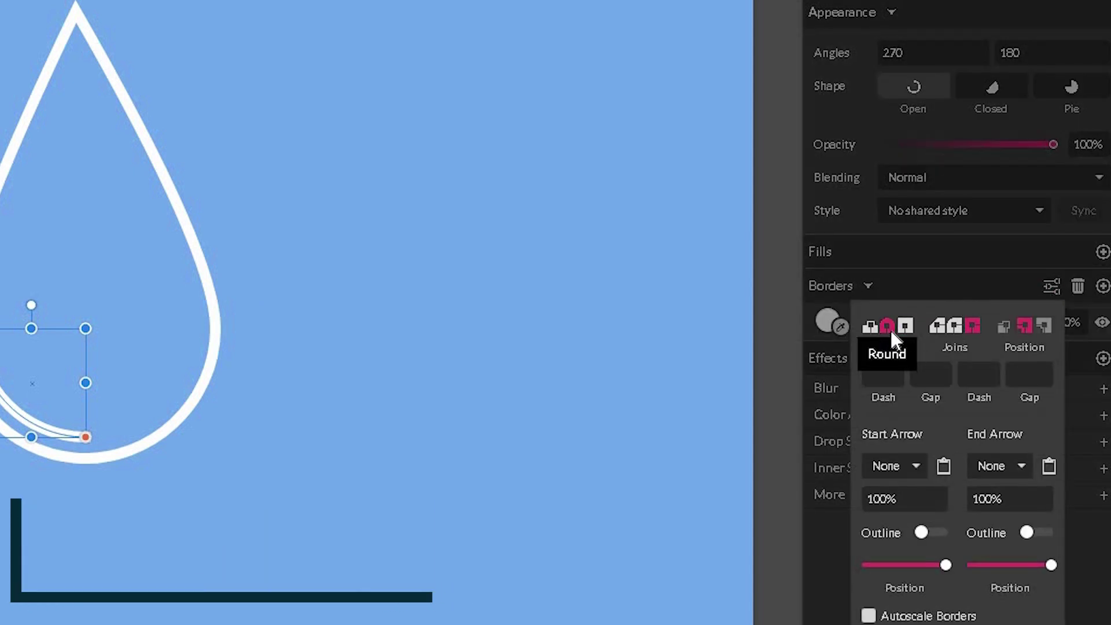
pyautogui.click(449, 310)
pyautogui.click(448, 309)
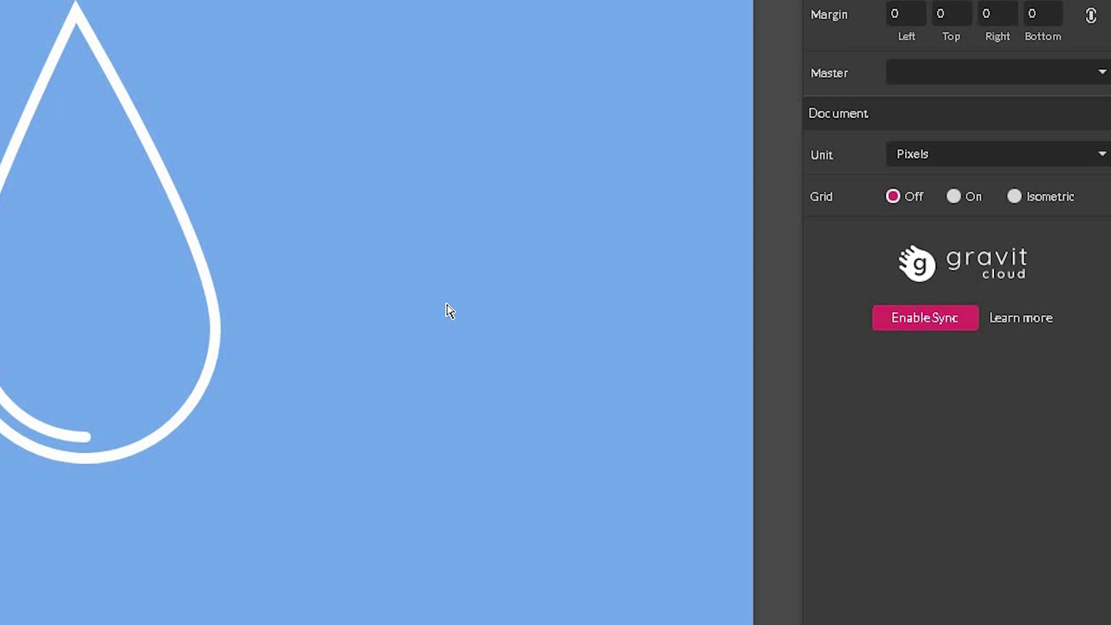